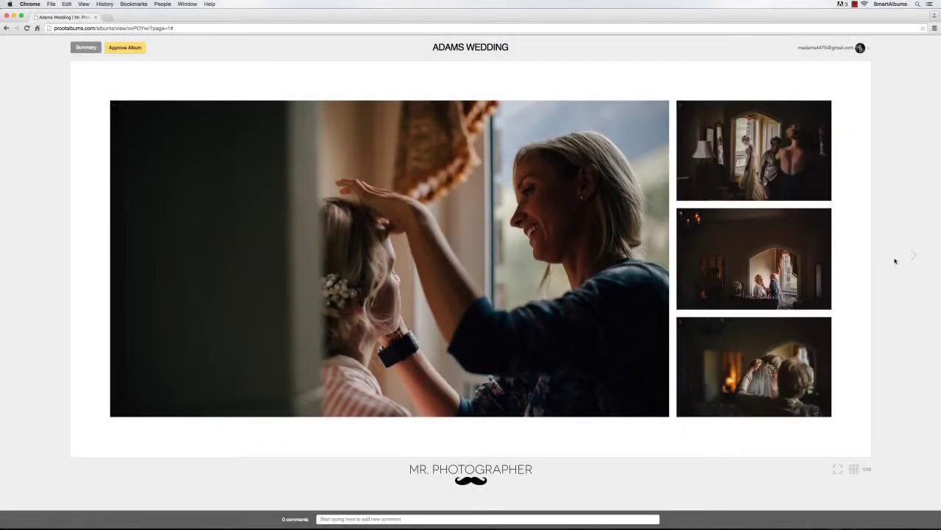
Flip three spreads forward in the Adams Wedding album to the couple walking and in the car.
click(913, 256)
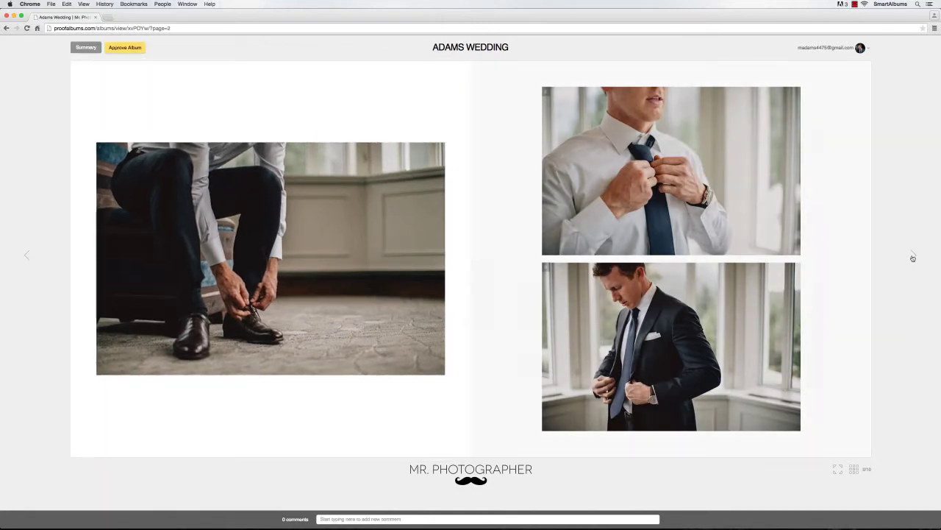
click(913, 257)
click(913, 257)
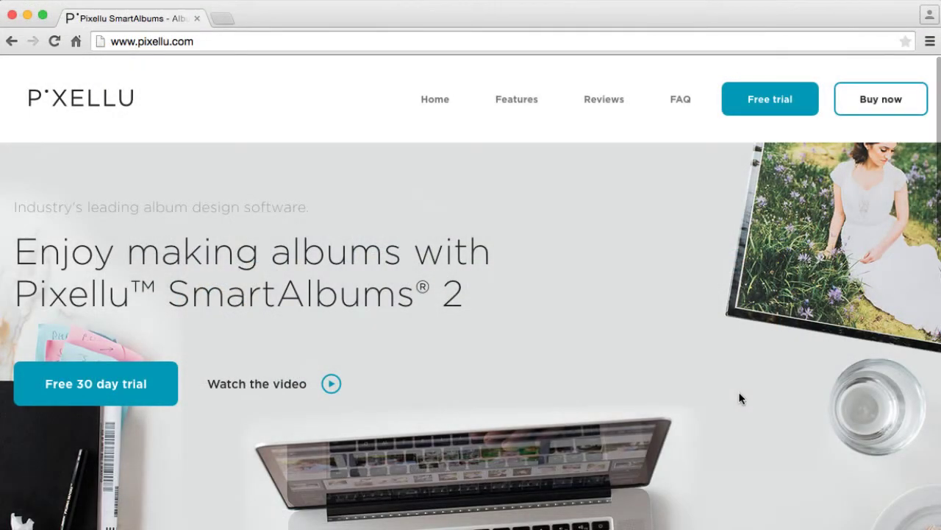
Scroll down pixellu.com to the Account Login links in the footer.
scroll(740, 397, down, 15)
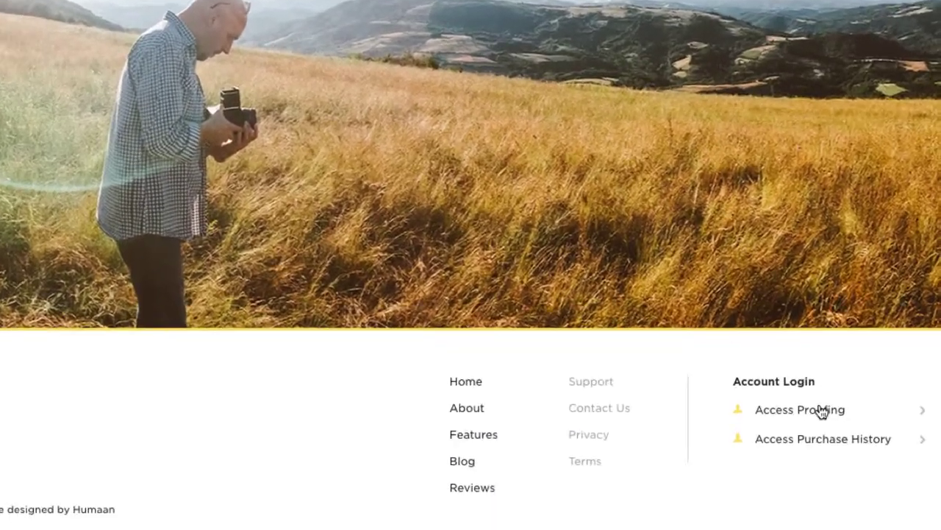
Log in to the proofing account and open Preferences from the account menu at top right.
click(801, 373)
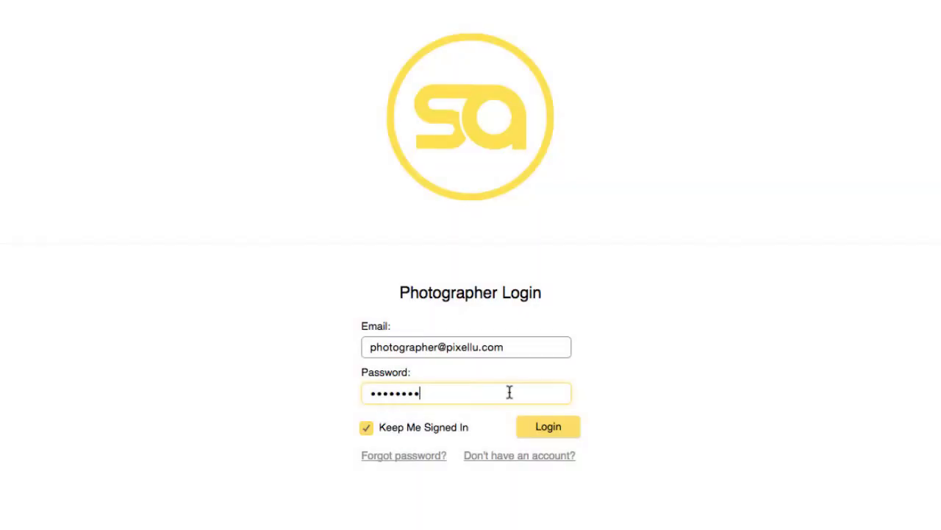
click(525, 429)
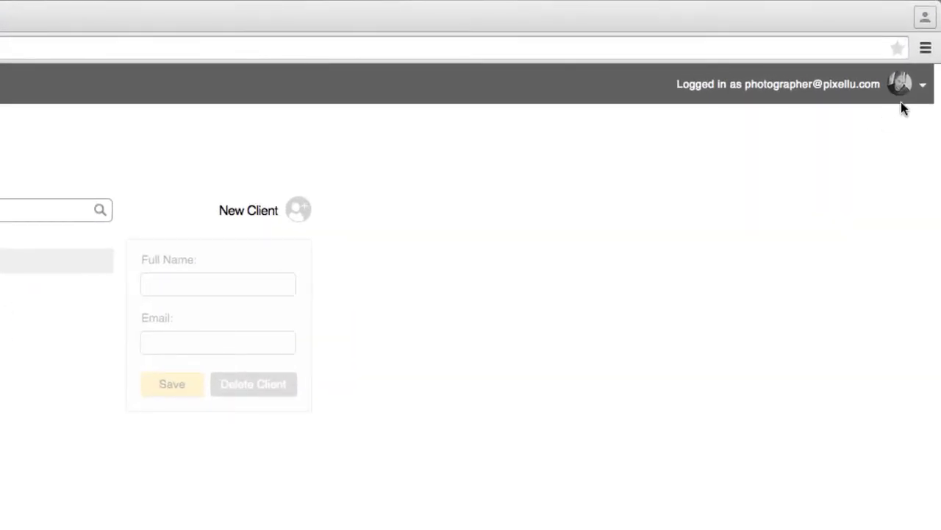
click(923, 87)
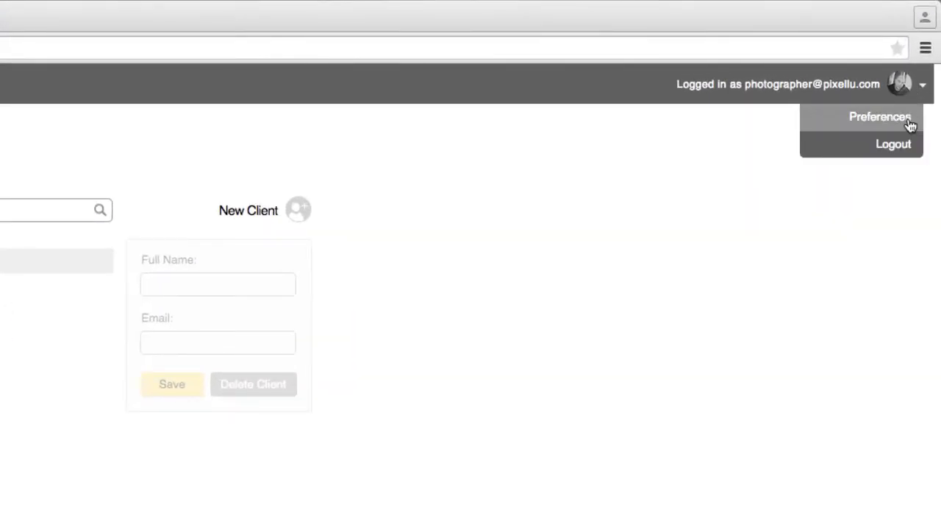
click(910, 121)
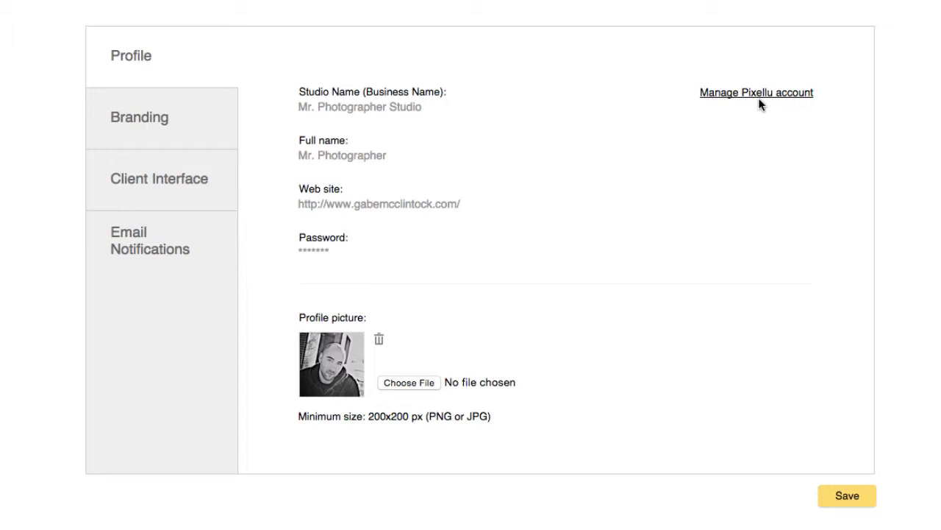
Keep Helvetica as the branding font and upload Mr.Photographer Logo.png as the logo.
click(185, 127)
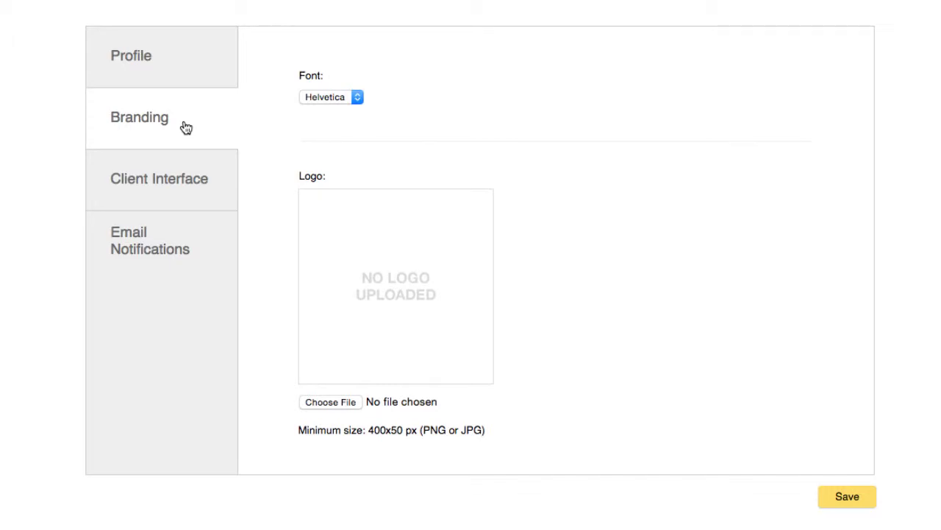
click(359, 100)
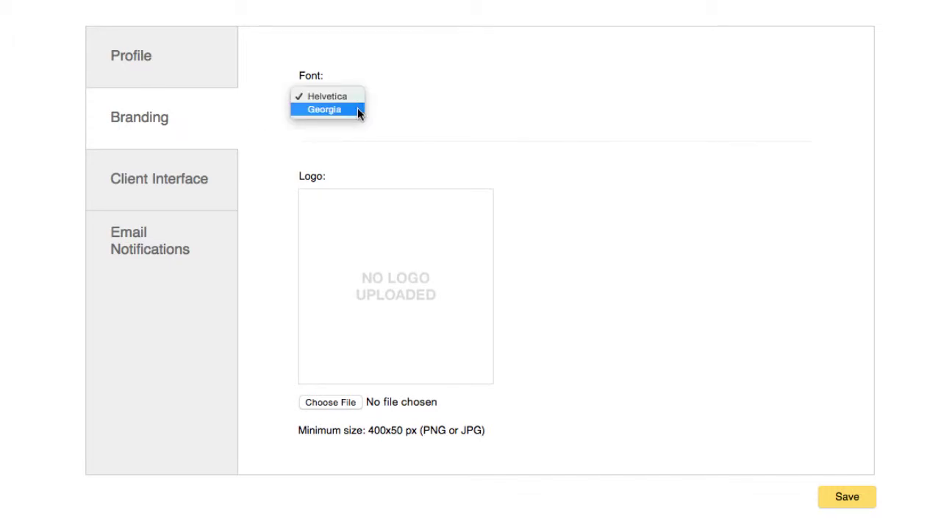
click(359, 98)
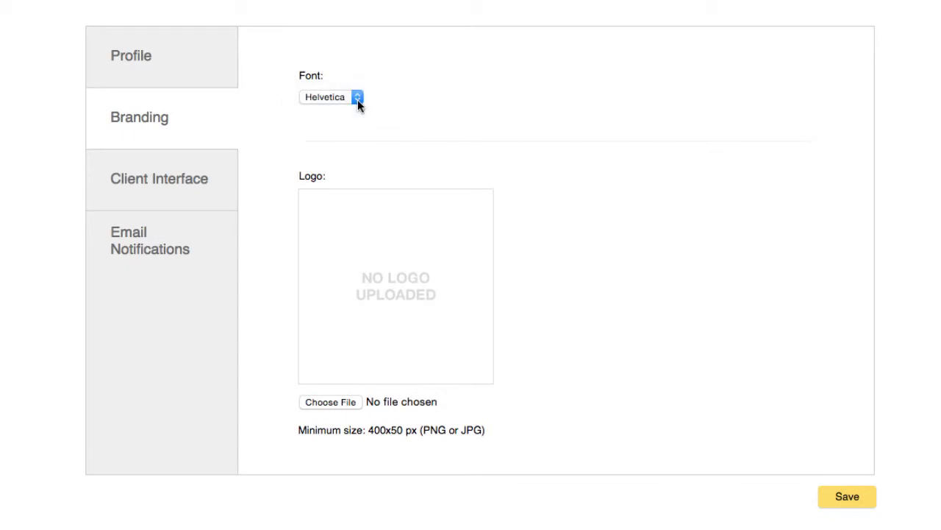
click(319, 399)
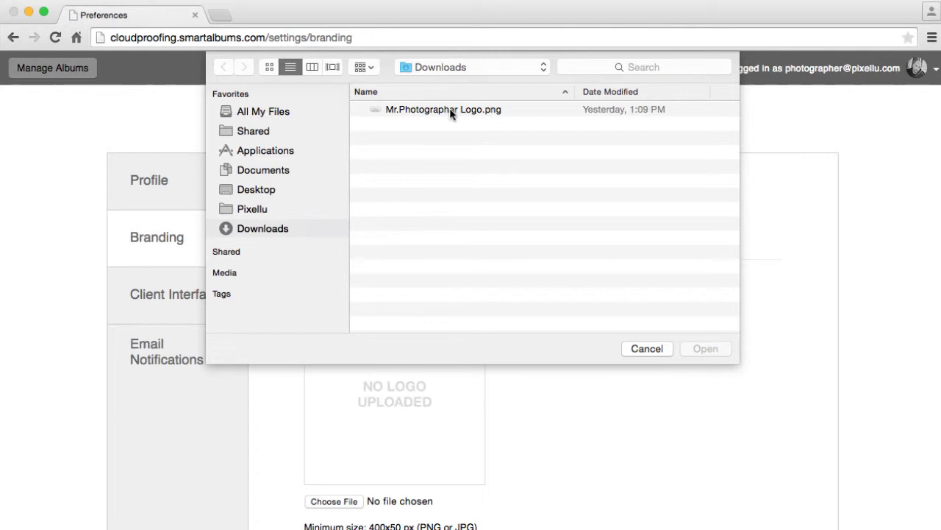
click(450, 111)
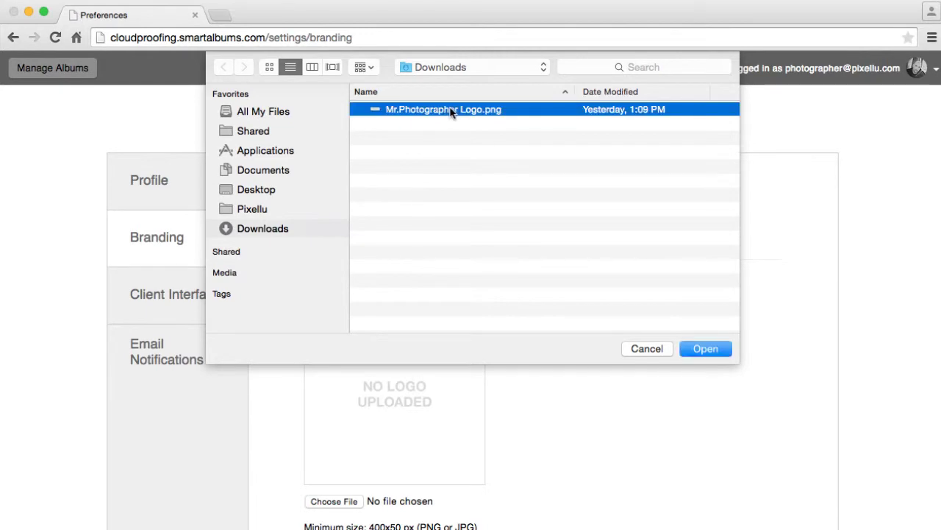
click(699, 349)
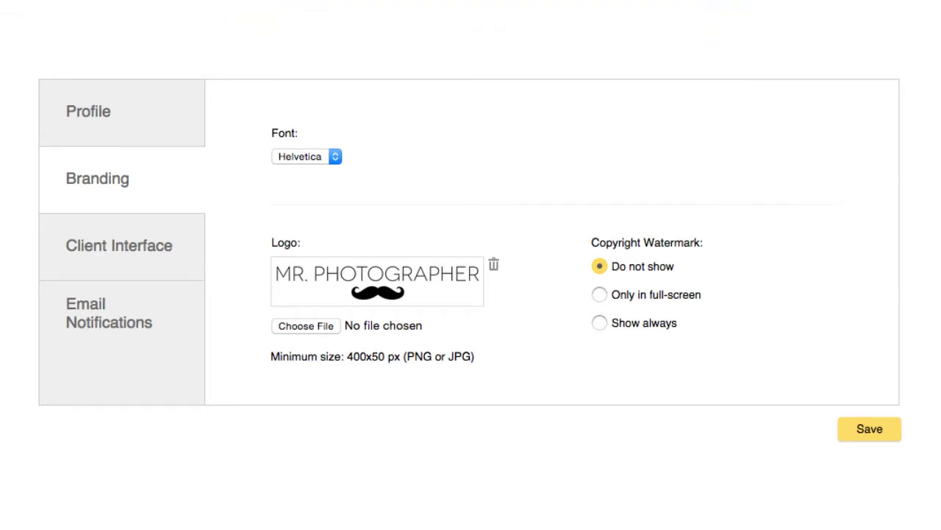
Set the copyright watermark to Only in full-screen and save the branding settings.
click(603, 328)
click(603, 295)
click(857, 432)
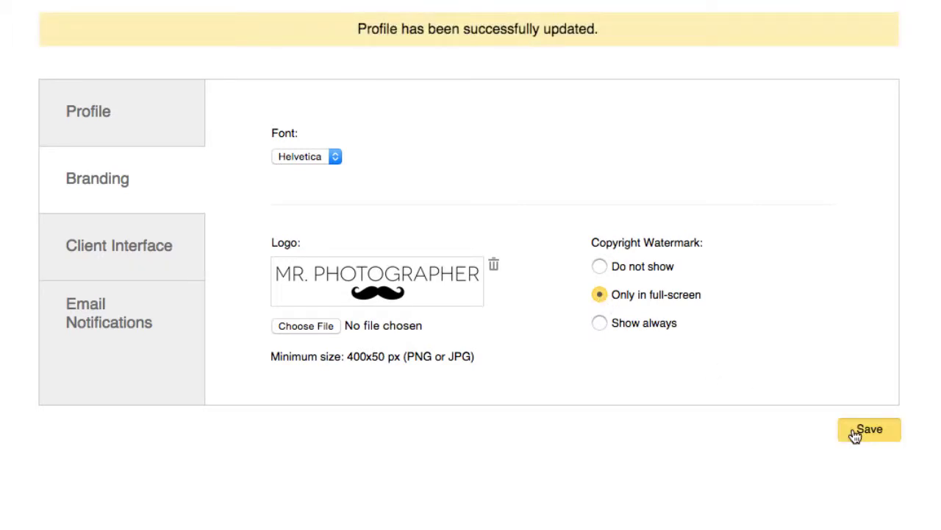
In Client Interface, keep the logo display set to below the spread.
click(155, 275)
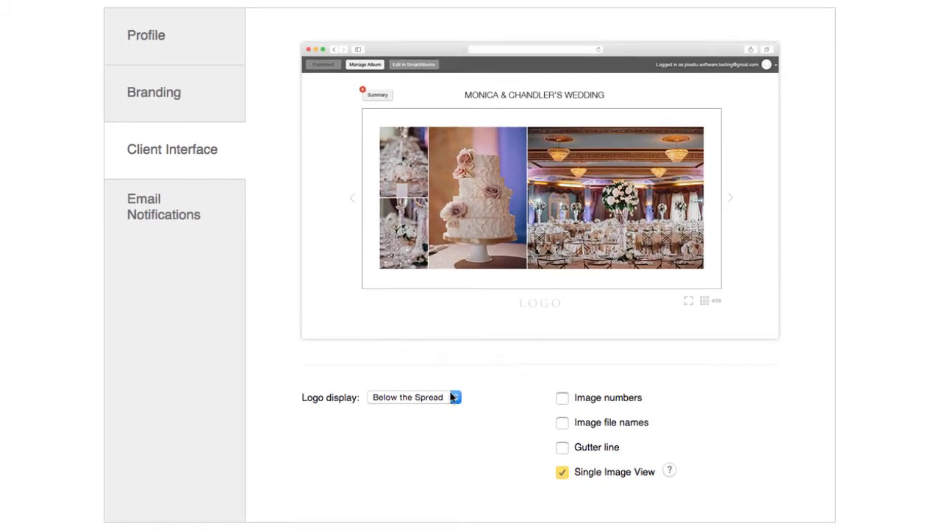
click(453, 397)
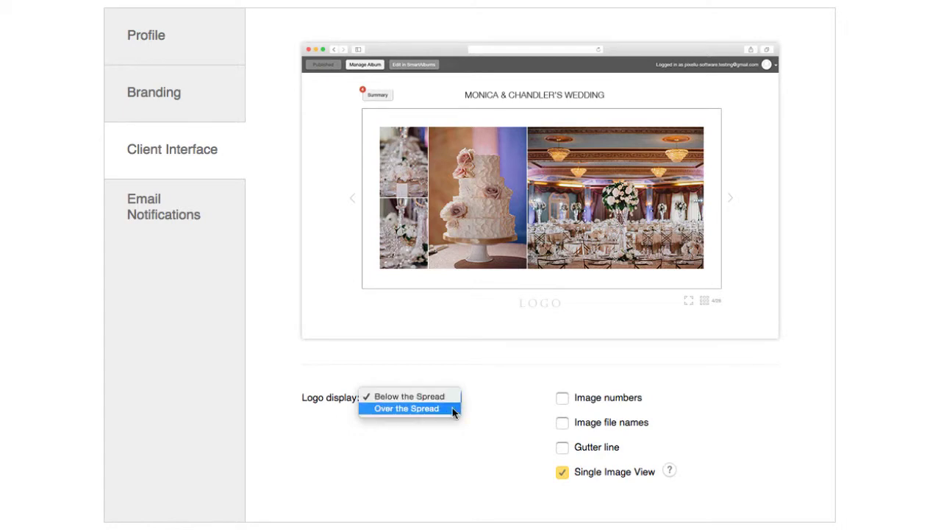
click(448, 396)
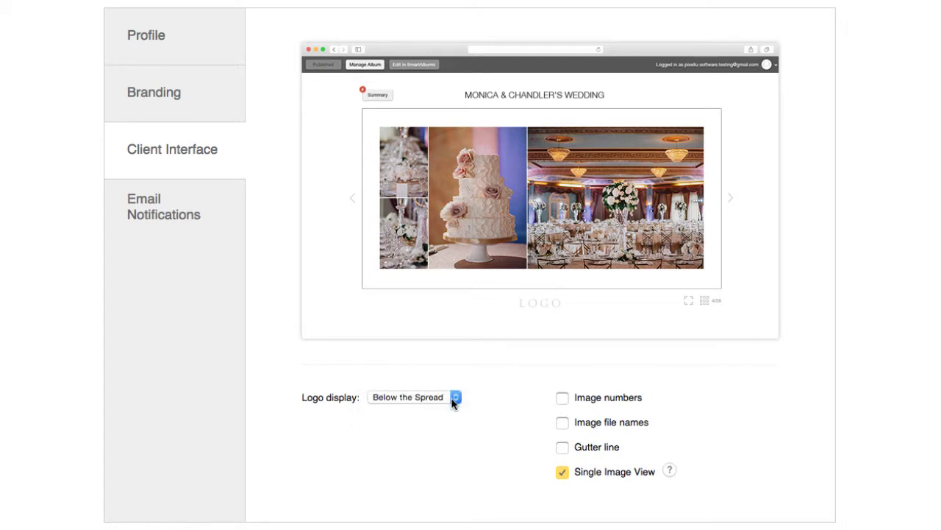
Try Image numbers, Image file names and Gutter line, switching each back off.
click(562, 400)
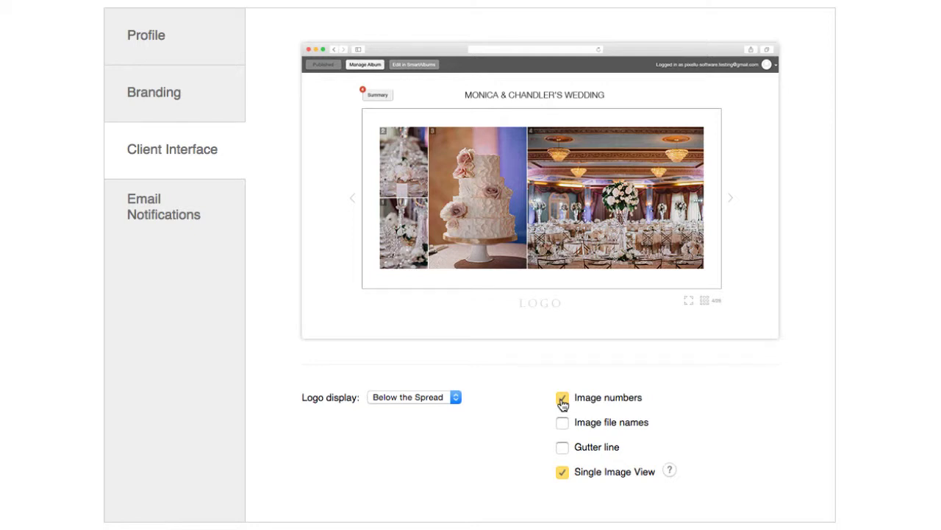
click(563, 402)
click(561, 424)
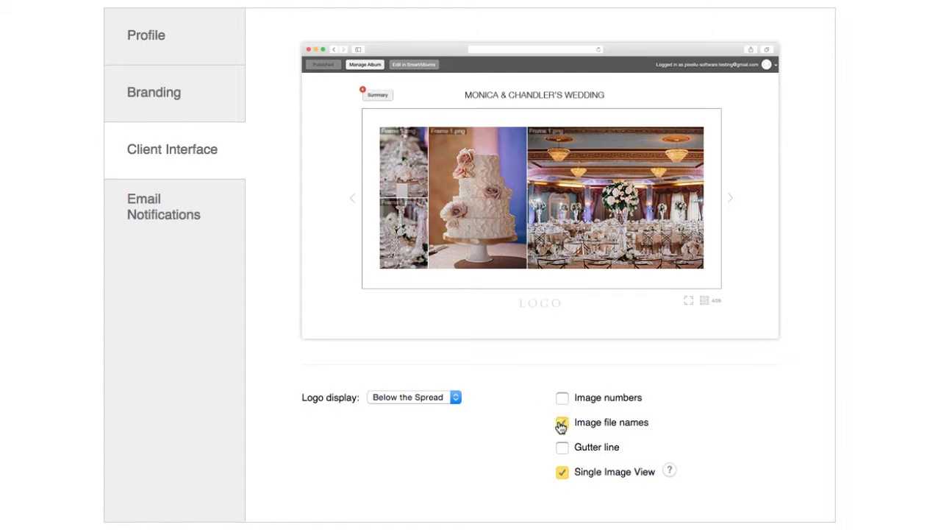
click(562, 424)
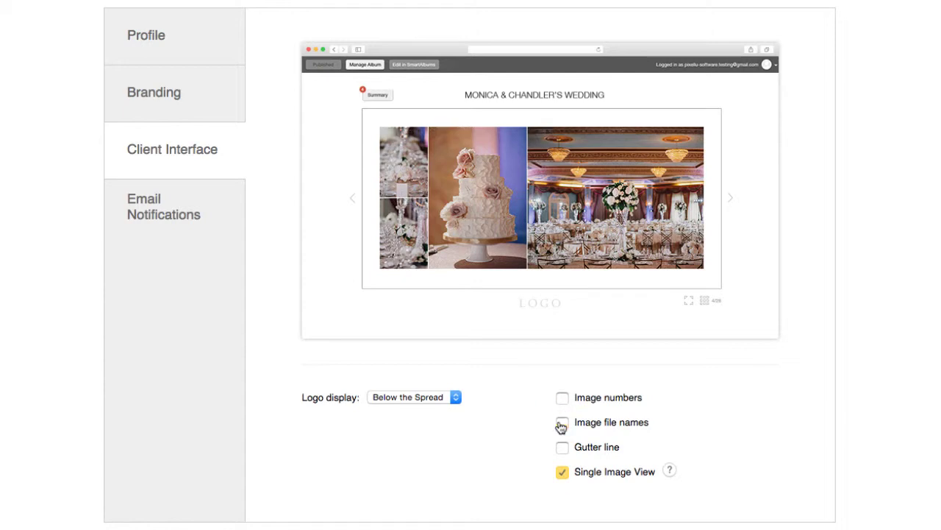
click(561, 448)
click(562, 449)
View the New Draft Upload email message, then return to the New Album Upload message and its Example.
click(223, 228)
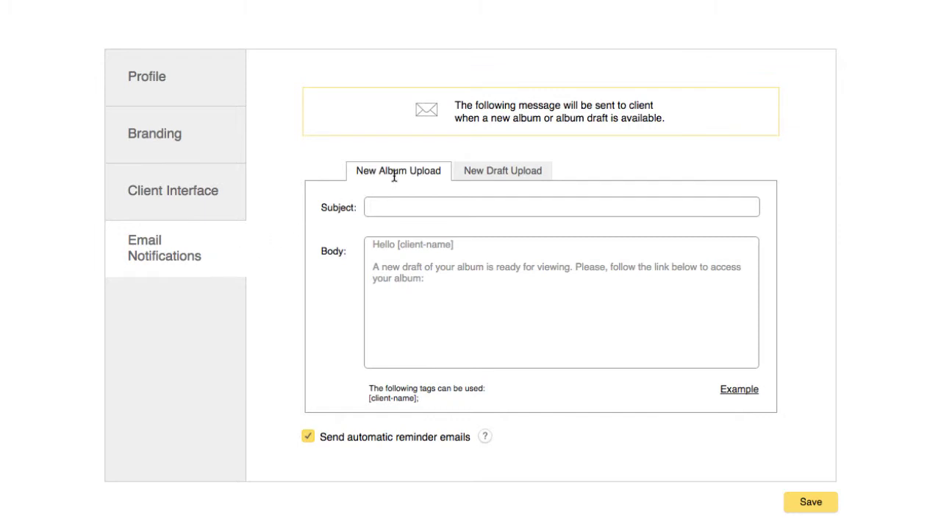
click(472, 171)
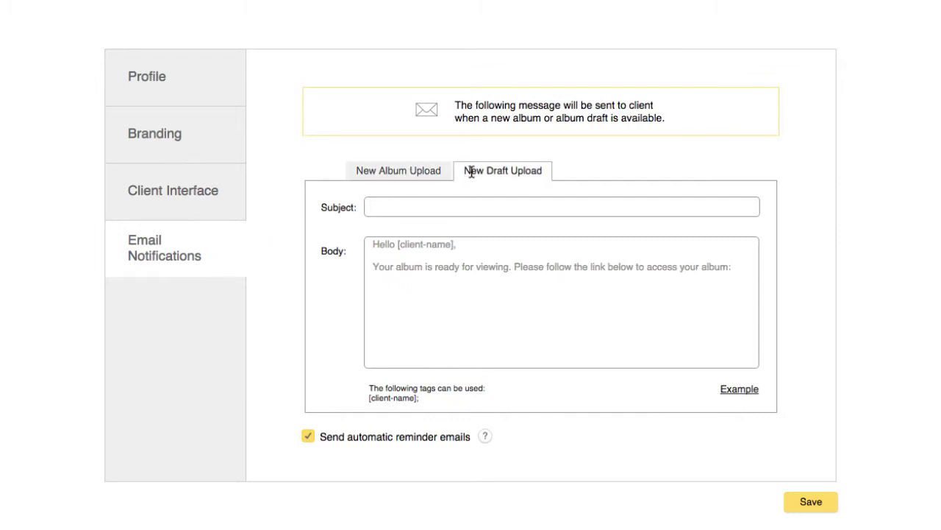
click(384, 172)
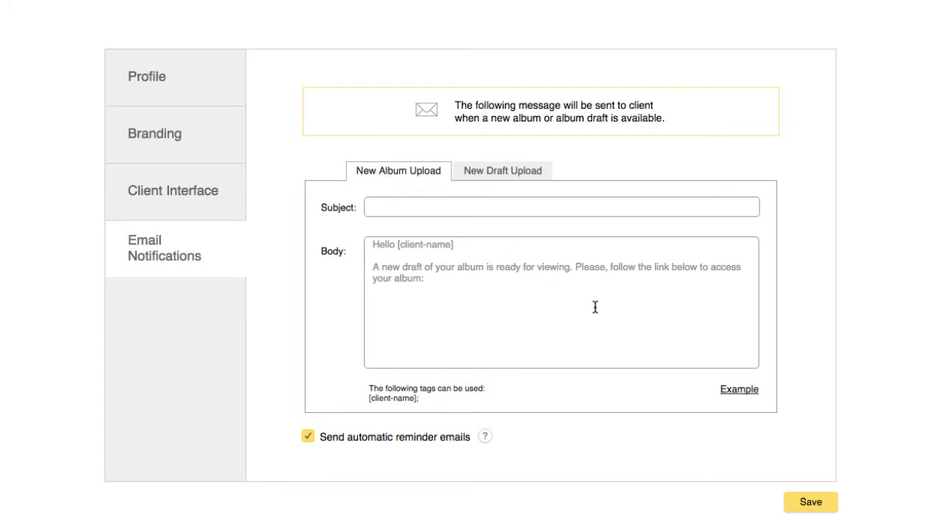
mouse_move(723, 393)
click(307, 437)
click(307, 437)
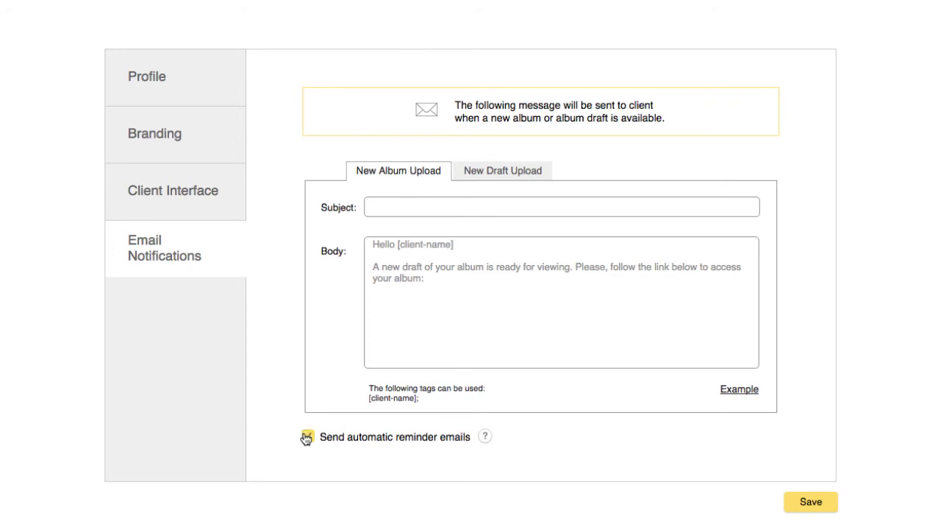